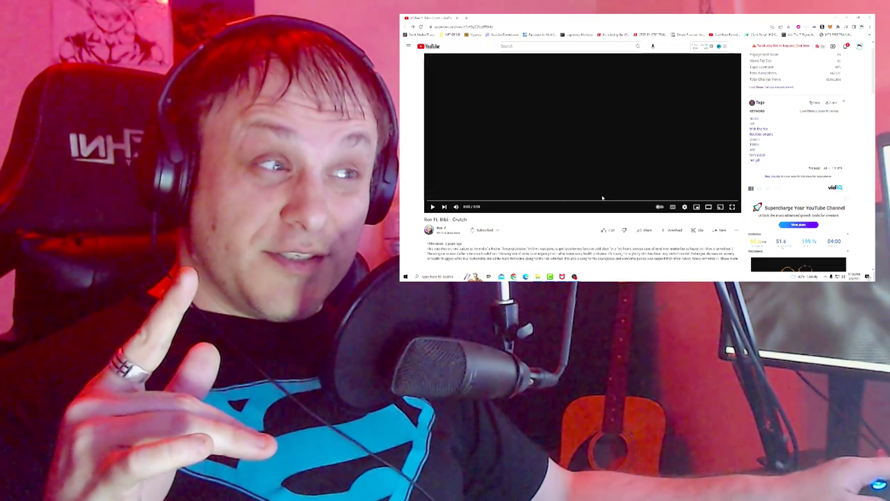
# Step: Play Ren Ft. Bibi 'Crutch' full screen, then pause it shortly after it starts
pyautogui.press('f')
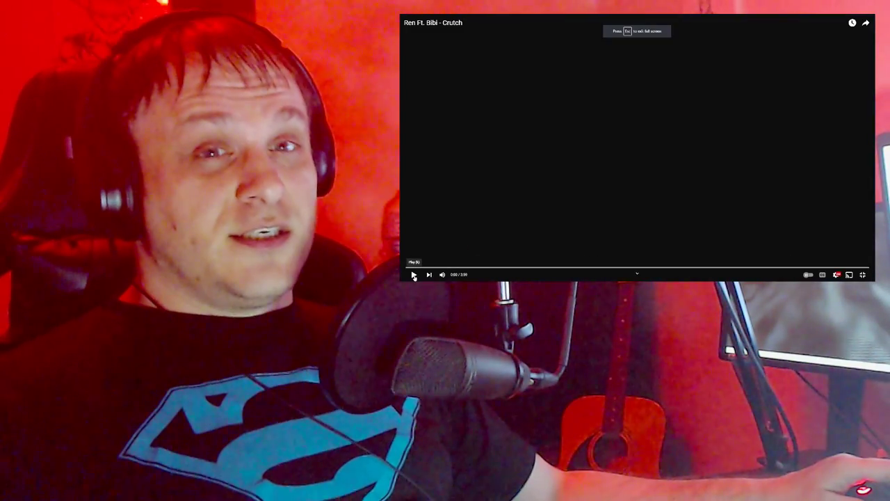
pyautogui.click(414, 275)
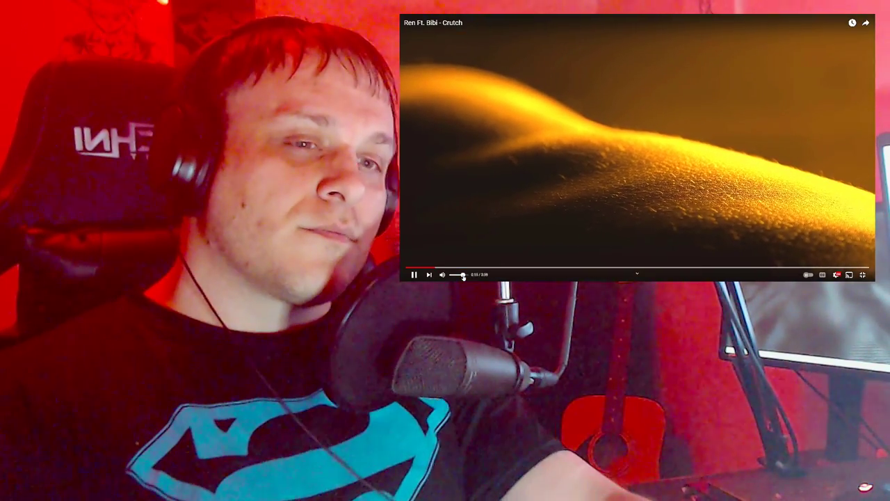
pyautogui.click(442, 253)
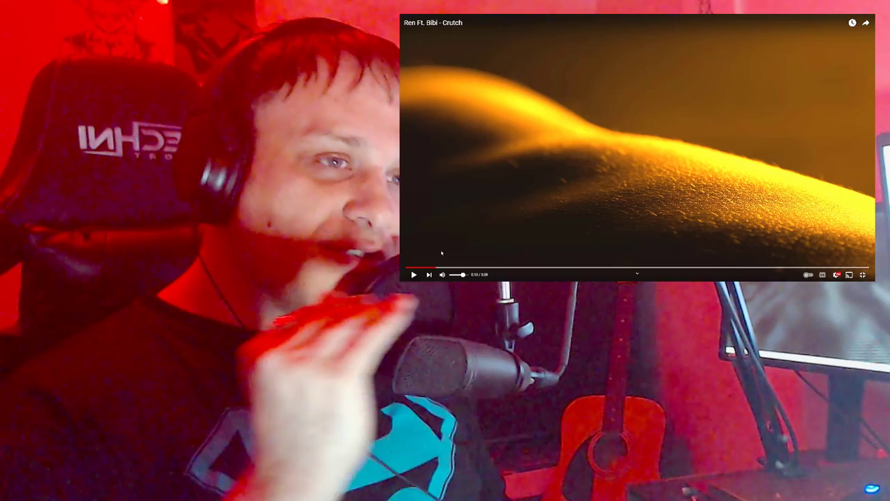
# Step: Rewind Crutch to the beginning, return to full screen, and pause at 0:37
pyautogui.moveTo(438, 267); pyautogui.dragTo(405, 267)
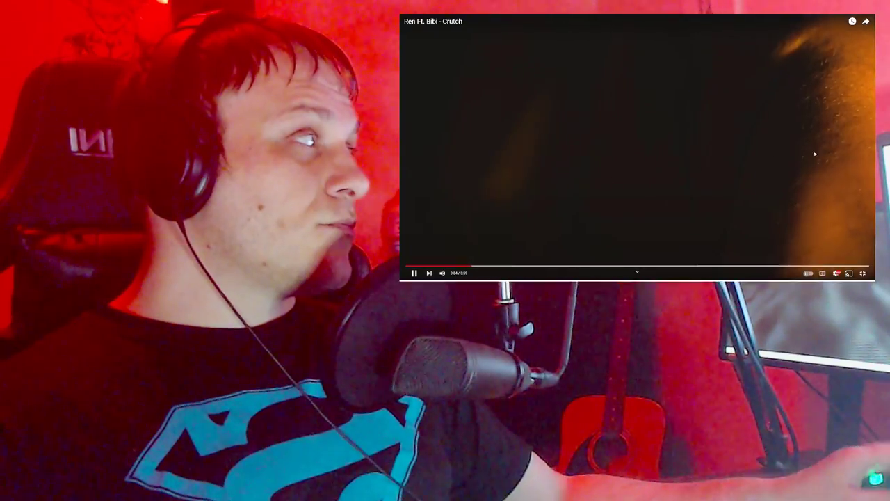
pyautogui.press('Escape')
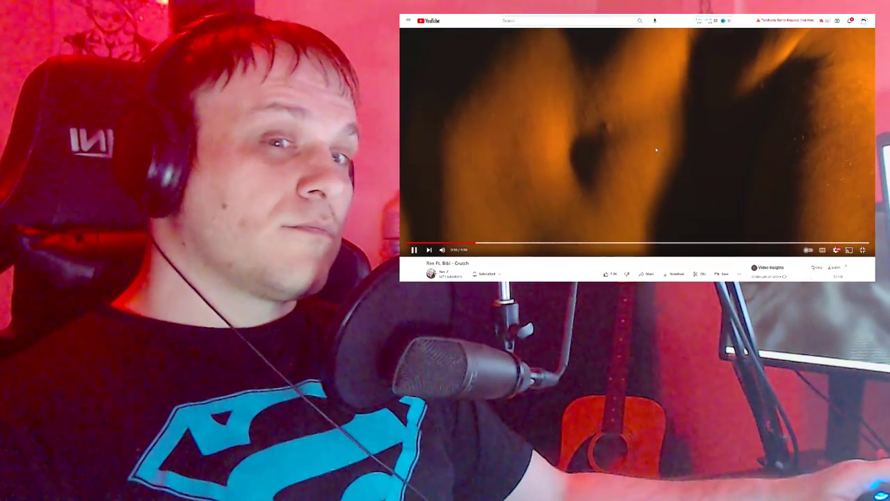
pyautogui.doubleClick(655, 150)
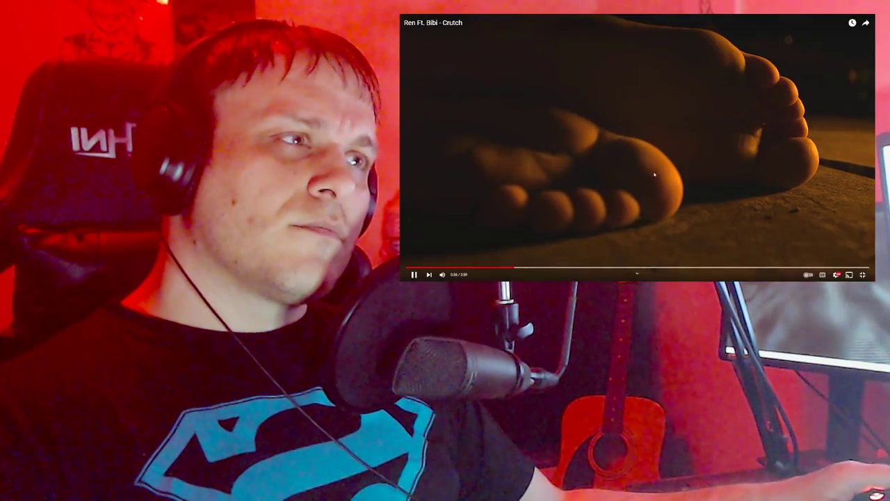
pyautogui.click(512, 242)
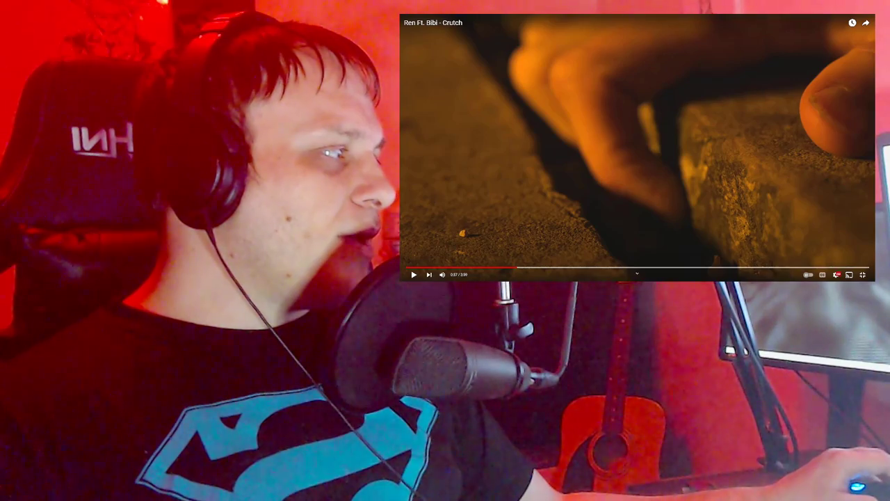
pyautogui.press('super+d')
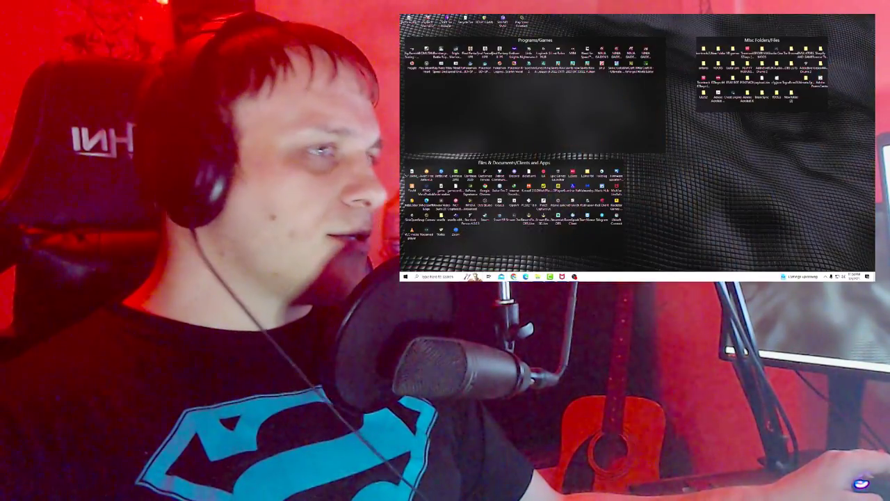
pyautogui.press('super+d')
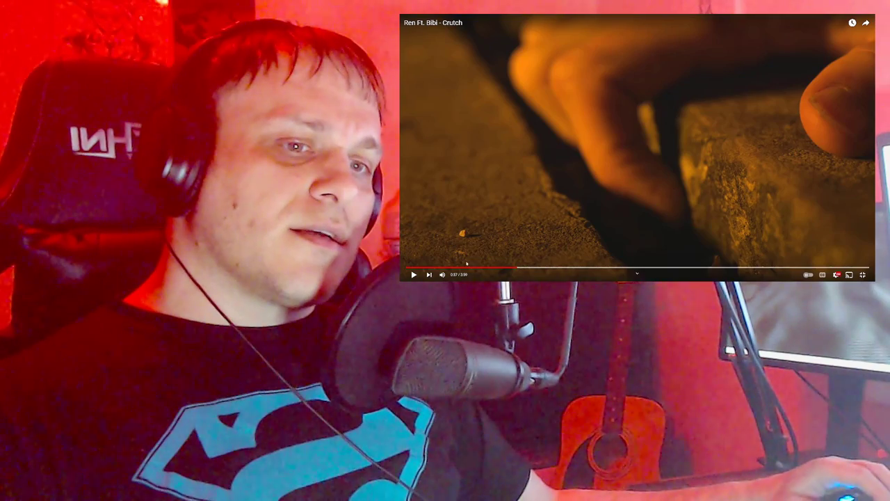
# Step: Seek Crutch back to about 0:21 on the progress bar and resume playback
pyautogui.click(452, 266)
pyautogui.click(446, 267)
pyautogui.click(415, 275)
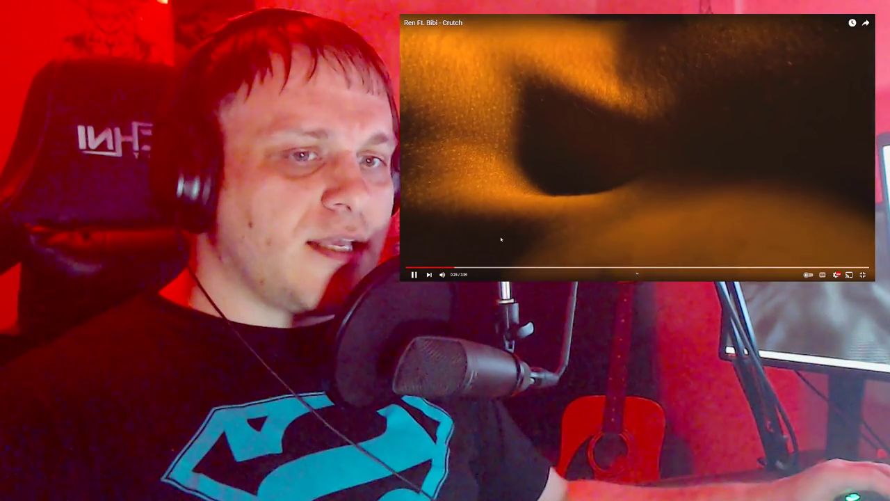
# Step: Jump Crutch back to 0:12 and rewatch it until the 0:58 pause
pyautogui.click(429, 266)
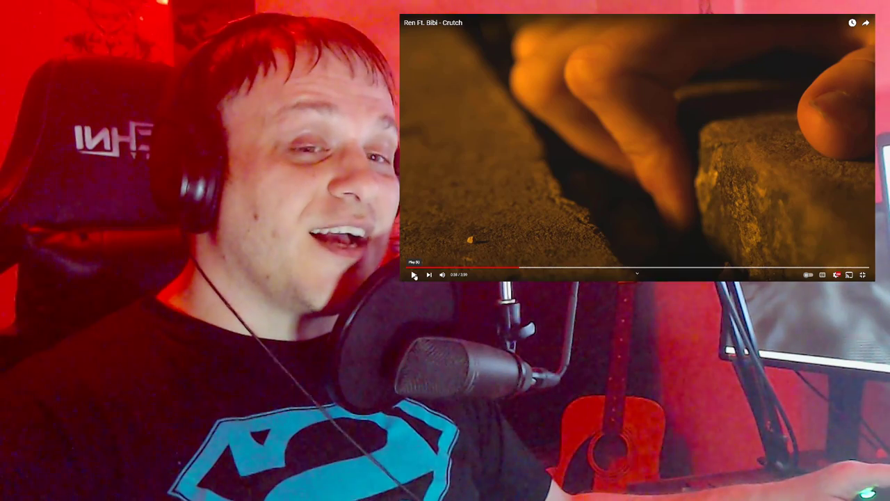
# Step: Resume Crutch, pause at 1:24, seek back to 1:13, and play on past 1:48
pyautogui.click(414, 276)
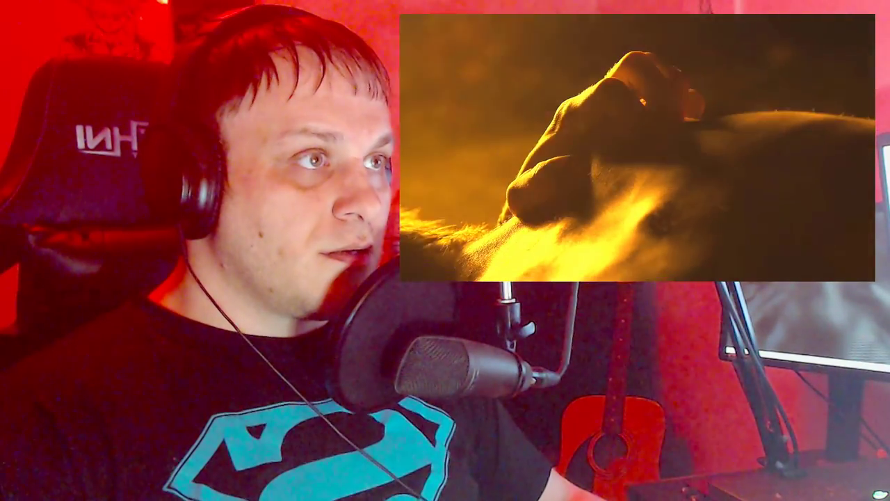
pyautogui.click(415, 274)
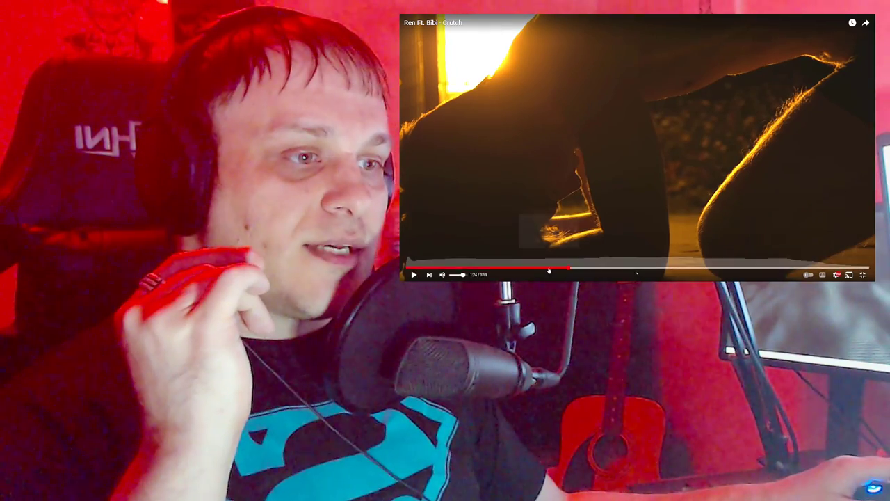
pyautogui.click(540, 269)
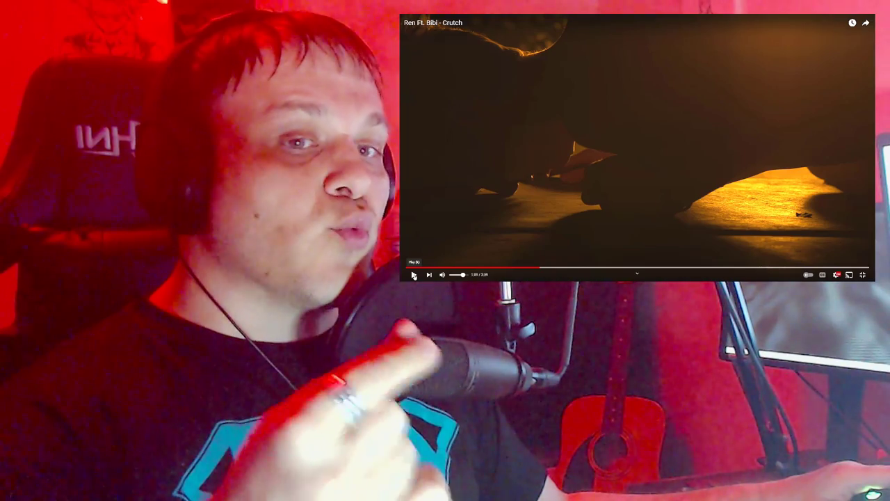
pyautogui.click(414, 275)
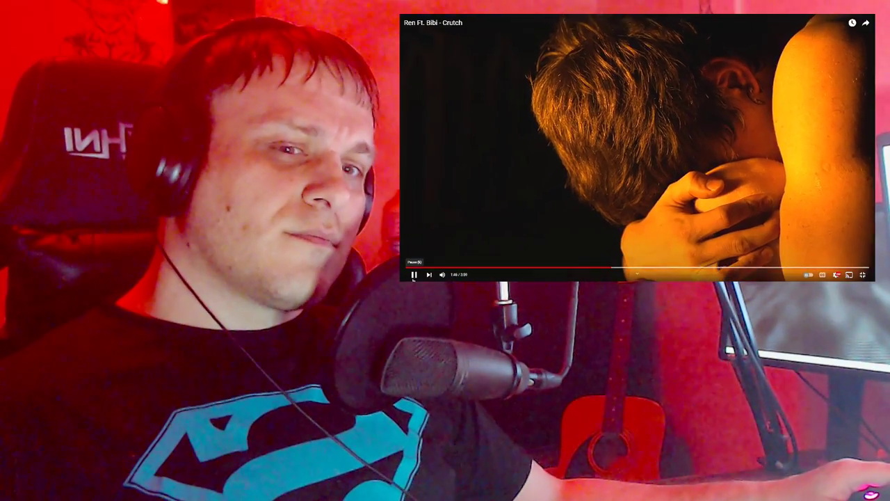
# Step: Pause Crutch at the 1:48 mark
pyautogui.click(413, 275)
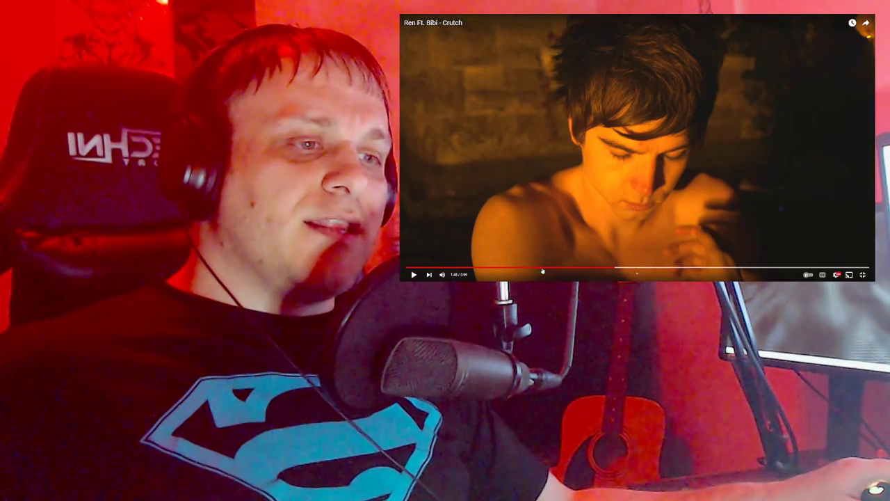
# Step: Drag the Crutch scrubber from 1:48 back to 0:58
pyautogui.click(531, 270)
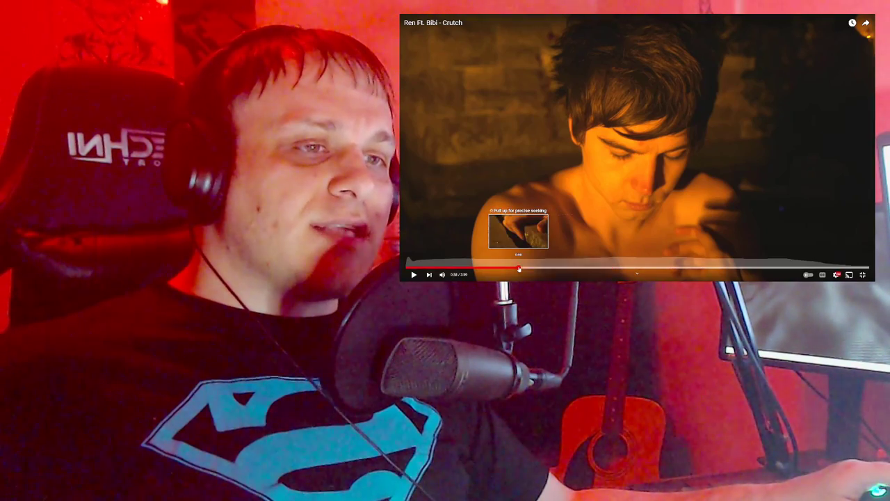
pyautogui.moveTo(531, 271); pyautogui.dragTo(502, 269)
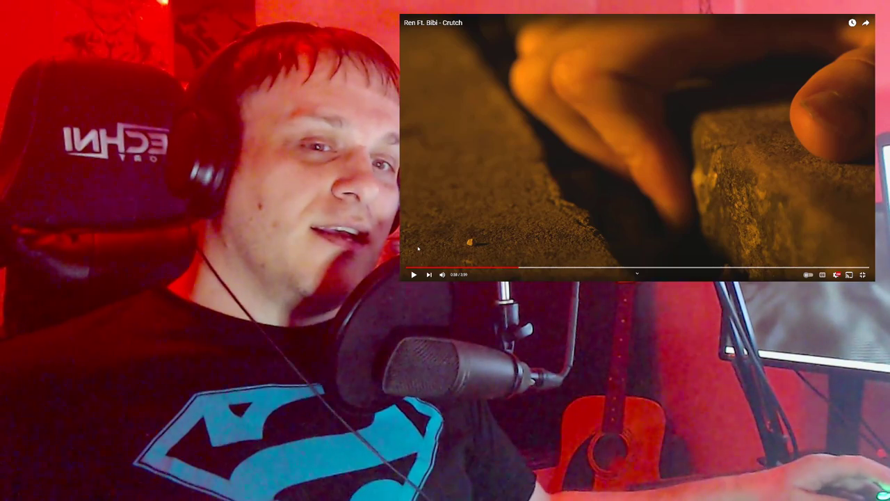
# Step: Resume Crutch from 0:58 and watch until about 2:21
pyautogui.click(414, 275)
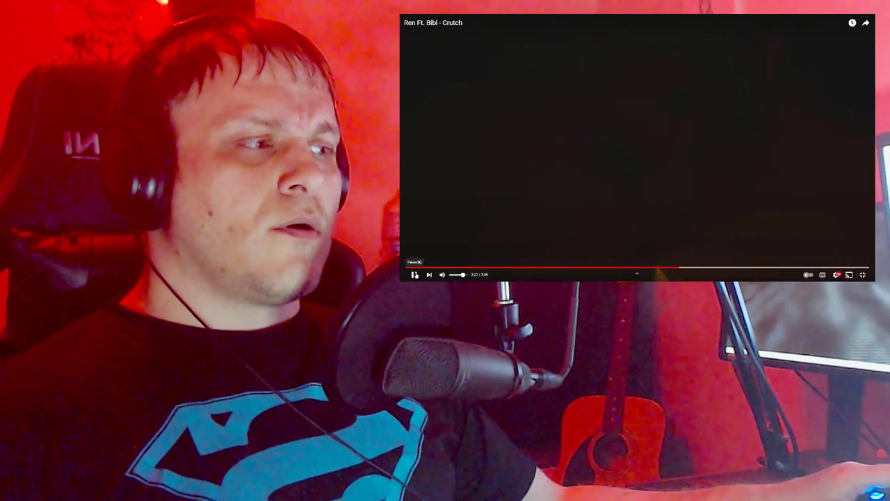
# Step: Pause Crutch at 2:21 and hover the progress bar to preview an earlier moment
pyautogui.click(415, 275)
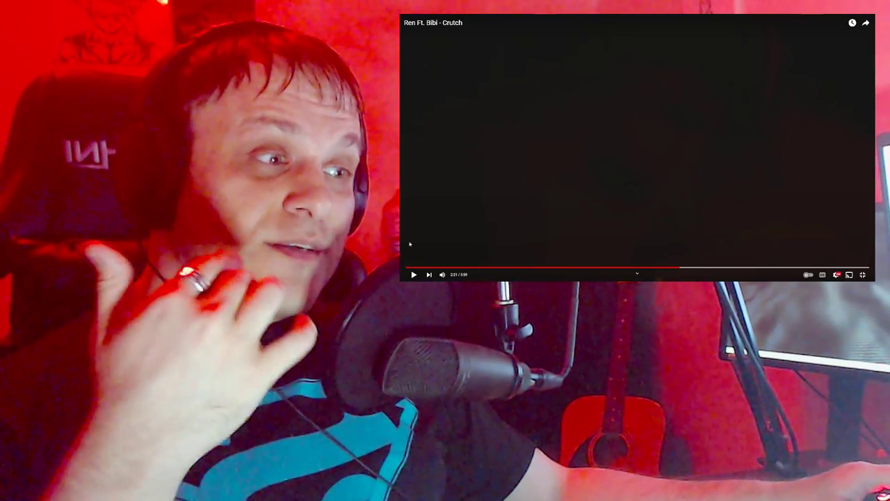
pyautogui.moveTo(597, 268); pyautogui.dragTo(600, 268)
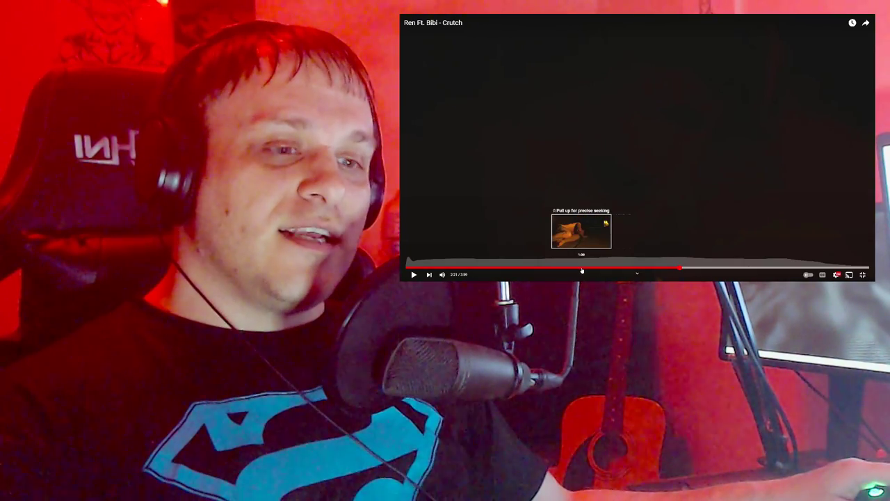
# Step: Seek Crutch back to the 1:27 scene and replay it toward the end
pyautogui.click(576, 267)
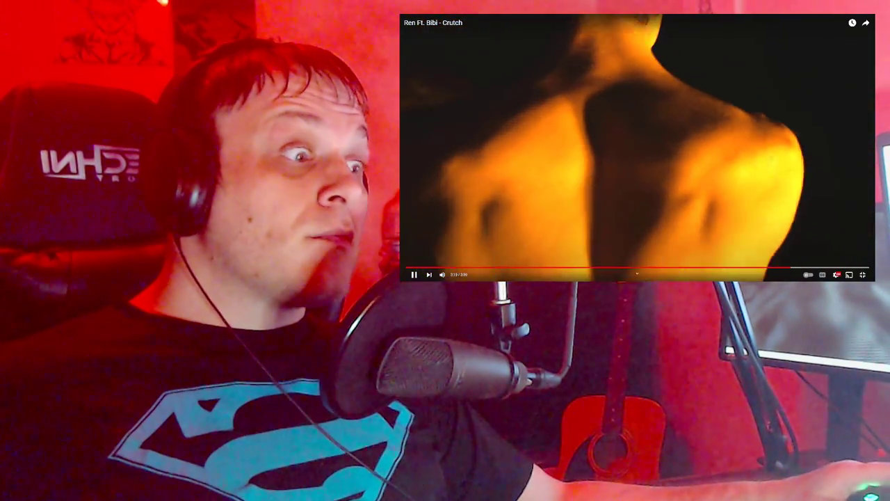
# Step: Seek Crutch to 1:48 and pause on that scene
pyautogui.click(615, 267)
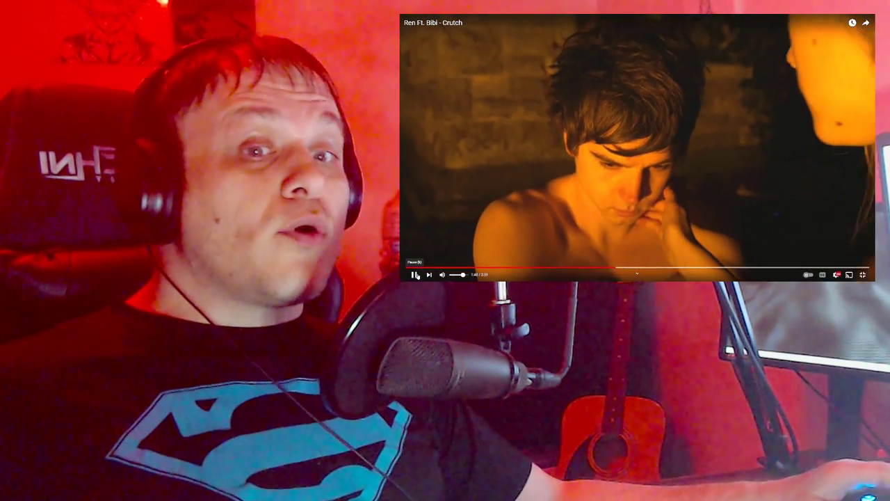
pyautogui.click(413, 275)
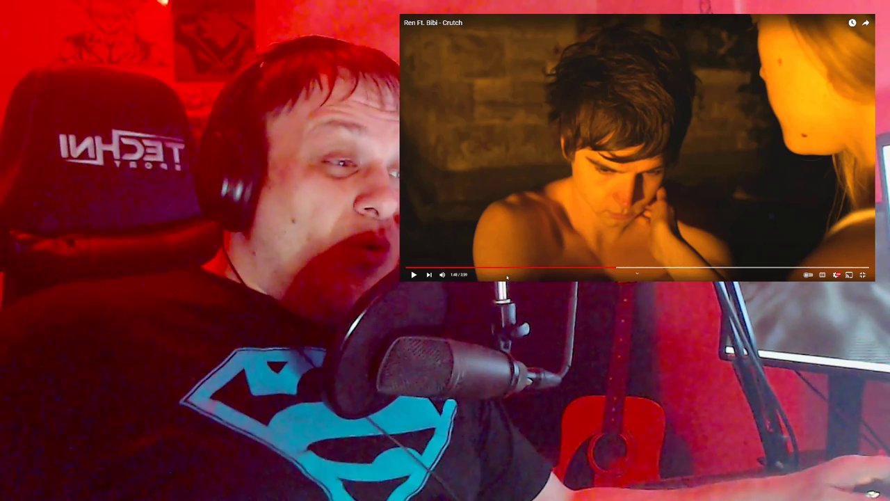
# Step: Resume Ren ft. Bibi 'Crutch' and let it play to the closing credits
pyautogui.click(412, 276)
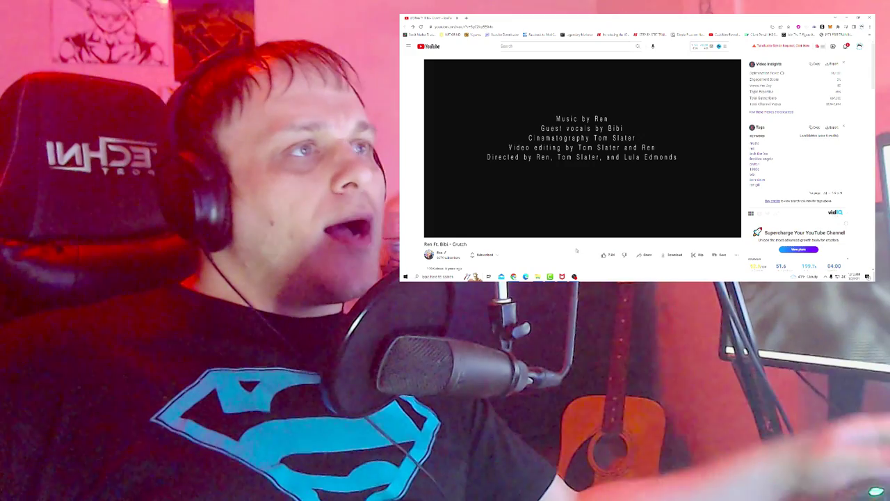
# Step: Pause 'Crutch' on its closing credits at about 2:56 of 3:39
pyautogui.click(539, 205)
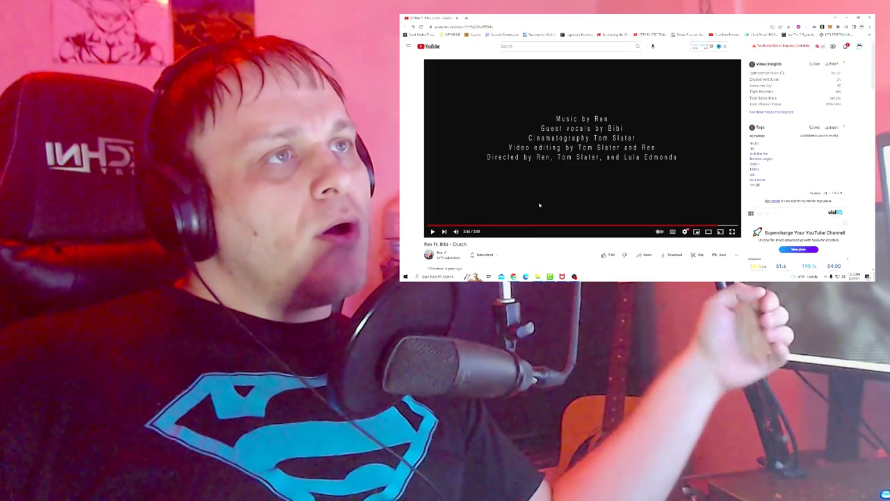